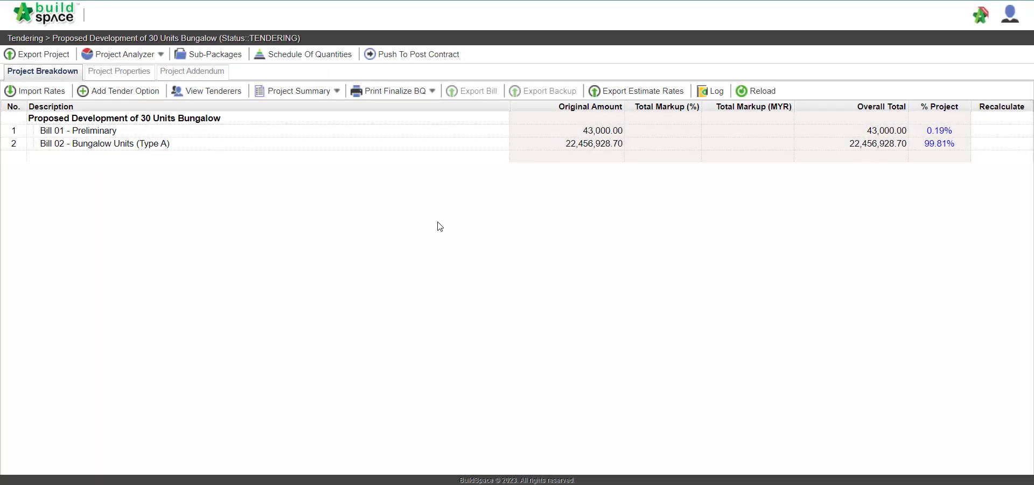
Step: Start pushing the project to post contract and check both publish requirements
click(387, 59)
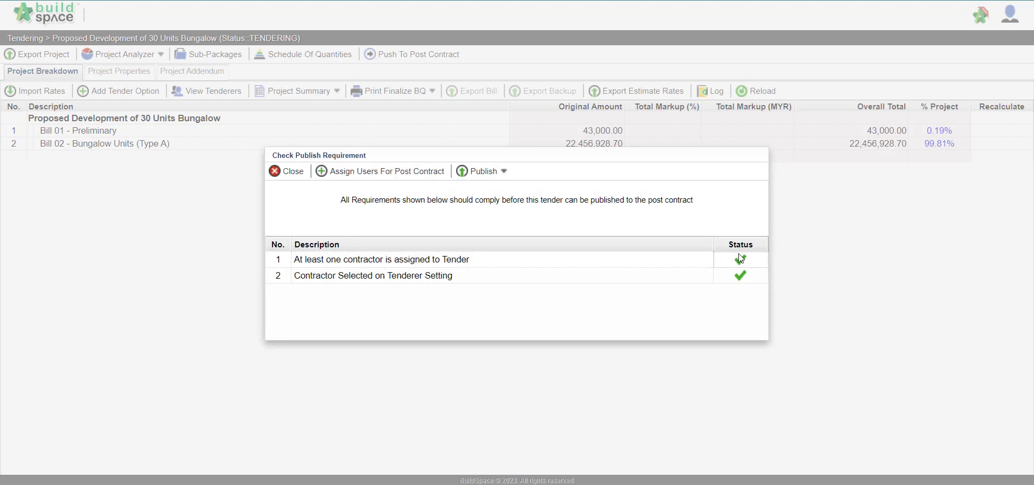
click(703, 264)
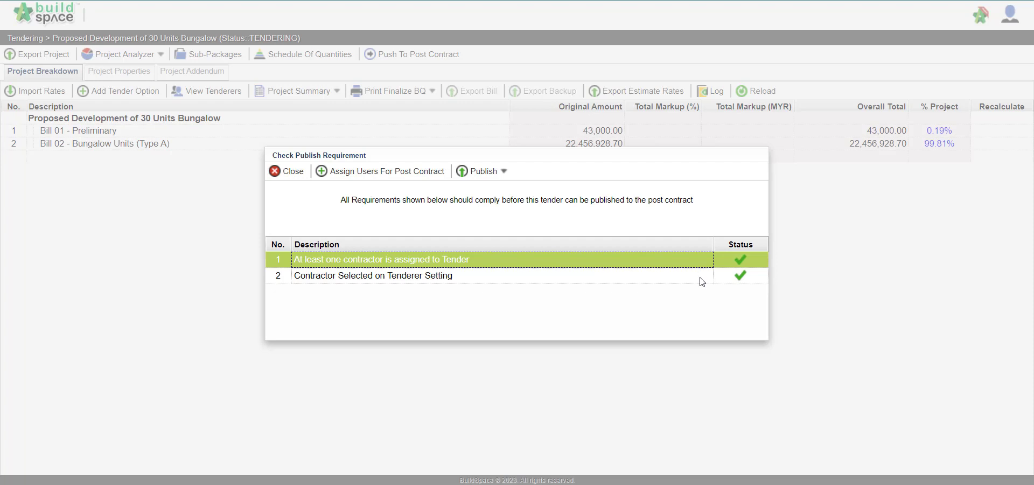
click(702, 281)
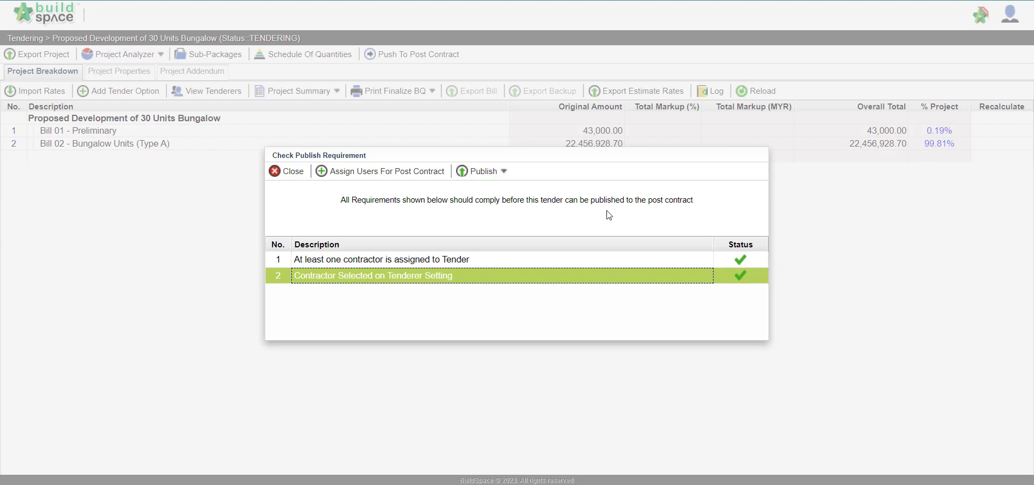
Step: Publish the tender using the selected contractor rates, without not listed items
click(497, 173)
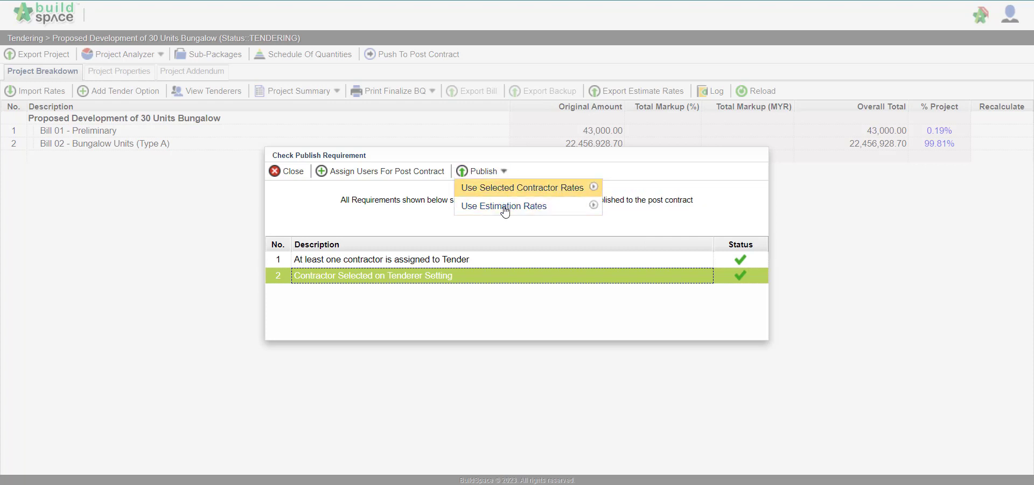
mouse_move(502, 191)
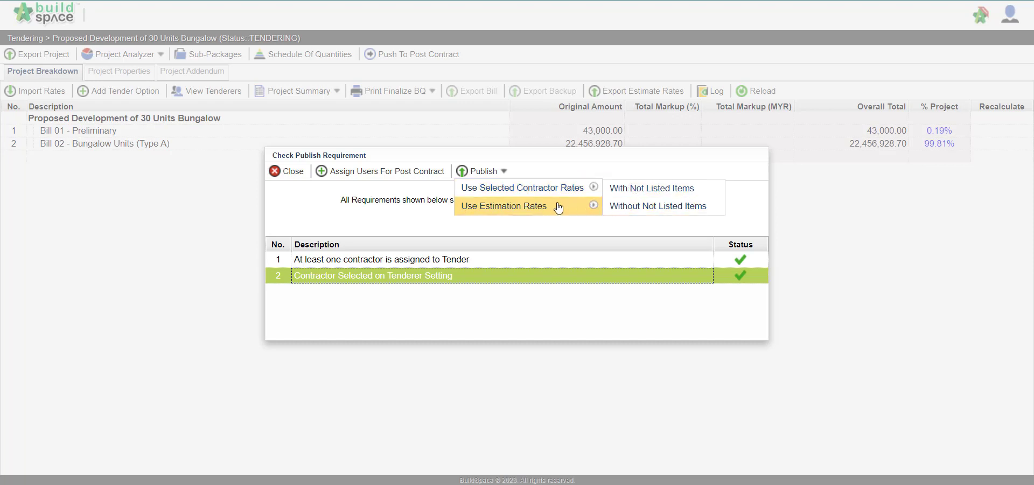
mouse_move(531, 207)
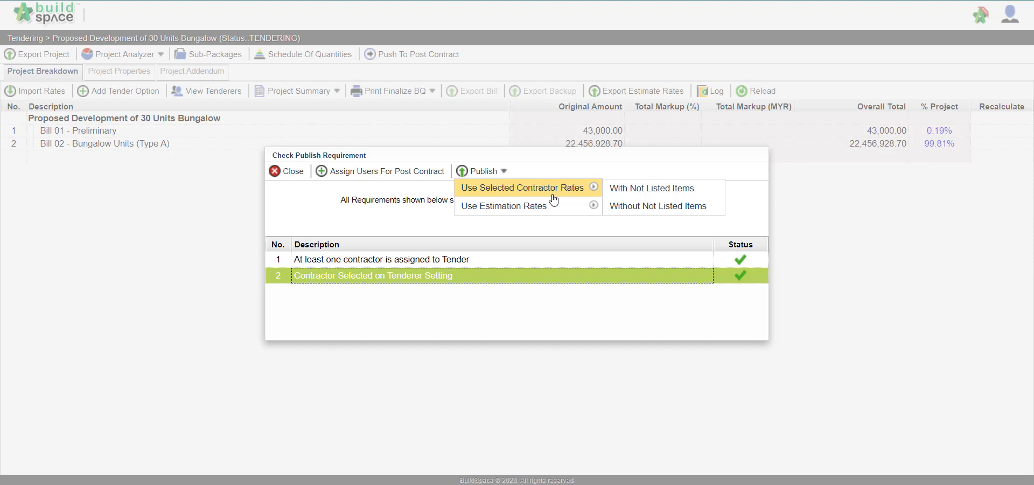
click(643, 214)
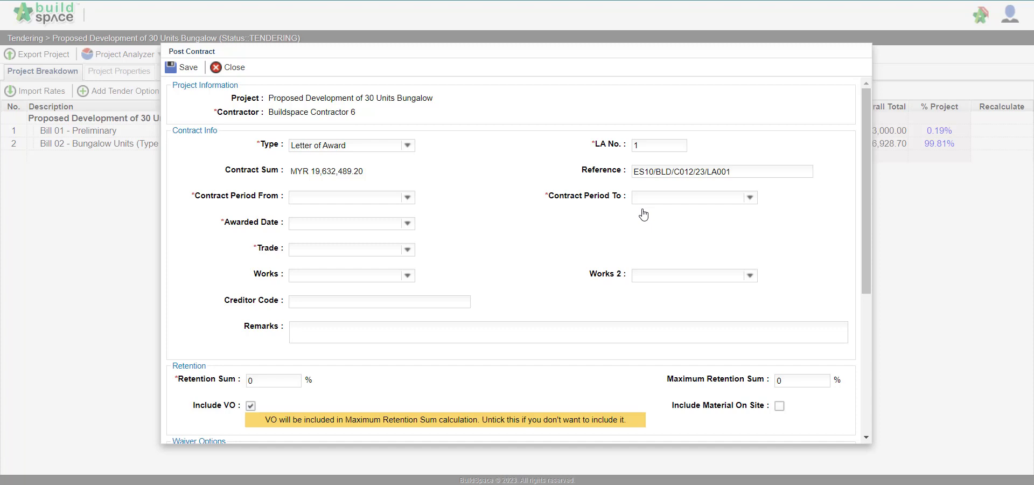
Step: Examine the Post Contract form, including the contract type, LA number and reference
scroll(643, 214, down, 1)
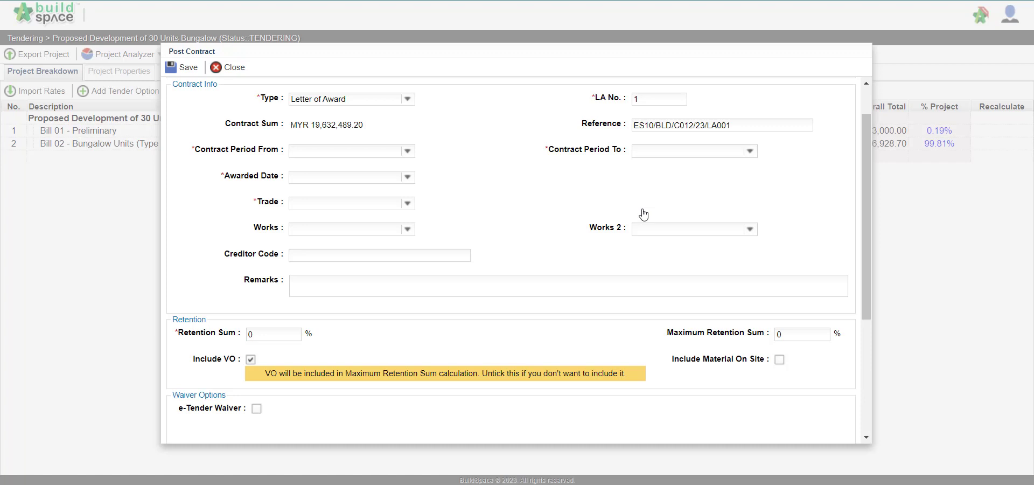
scroll(432, 167, up, 1)
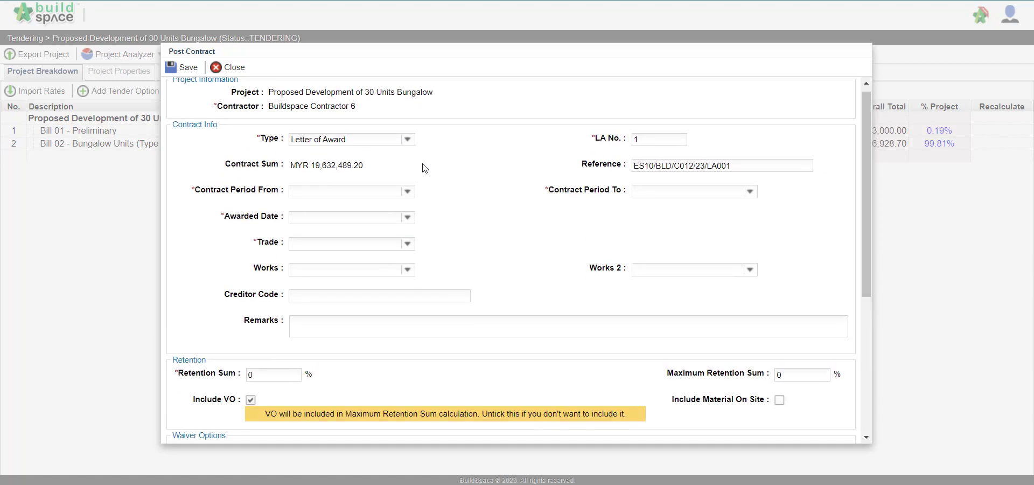
click(406, 142)
click(407, 142)
click(652, 140)
drag(738, 166, 616, 175)
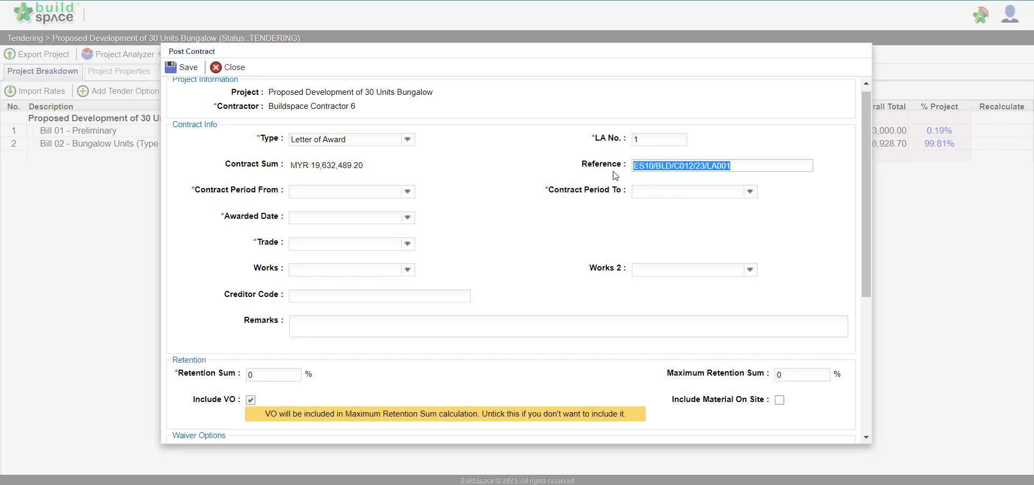
Step: Set the contract period from 3/27/2023 to 3/27/2024
click(407, 192)
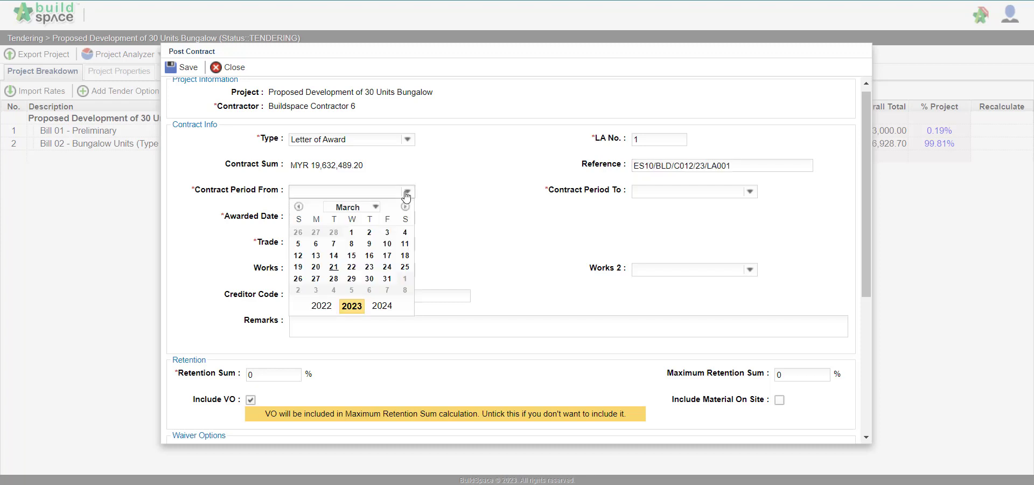
click(316, 278)
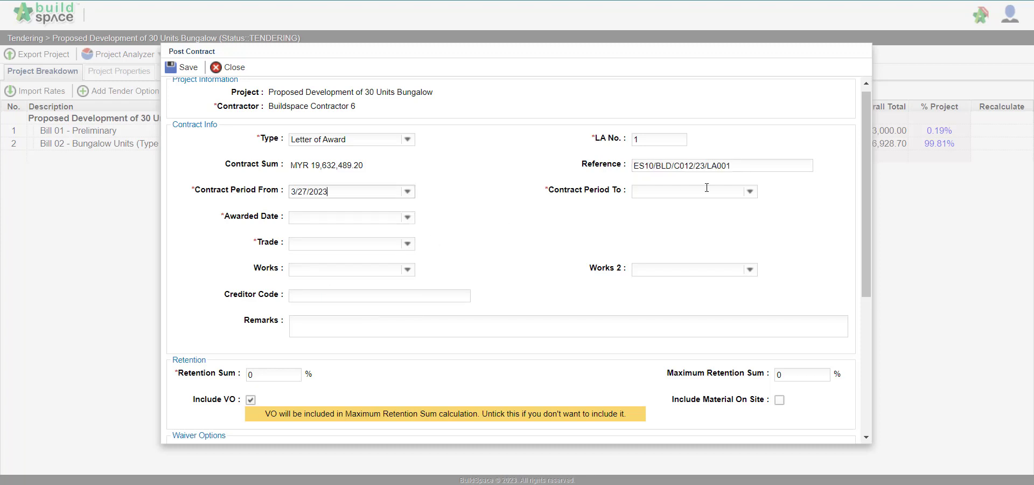
click(750, 192)
click(725, 306)
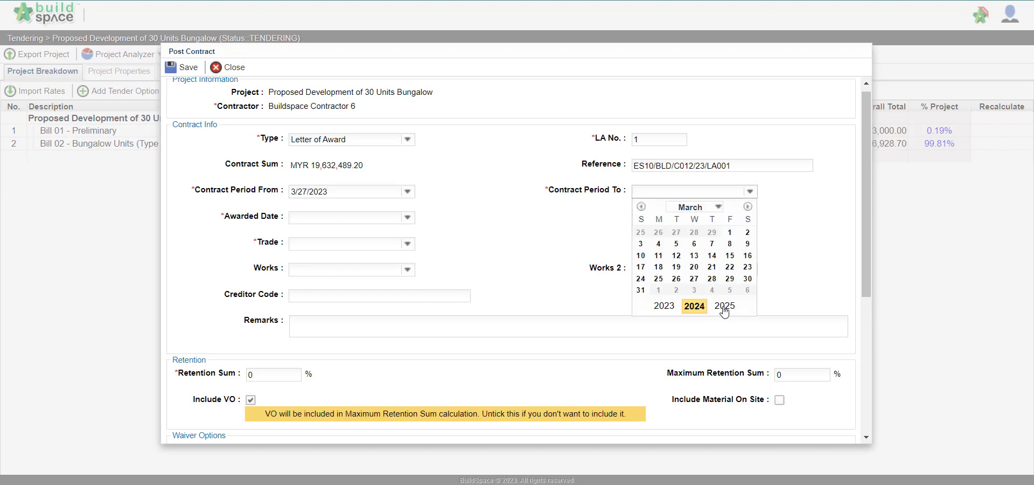
click(695, 280)
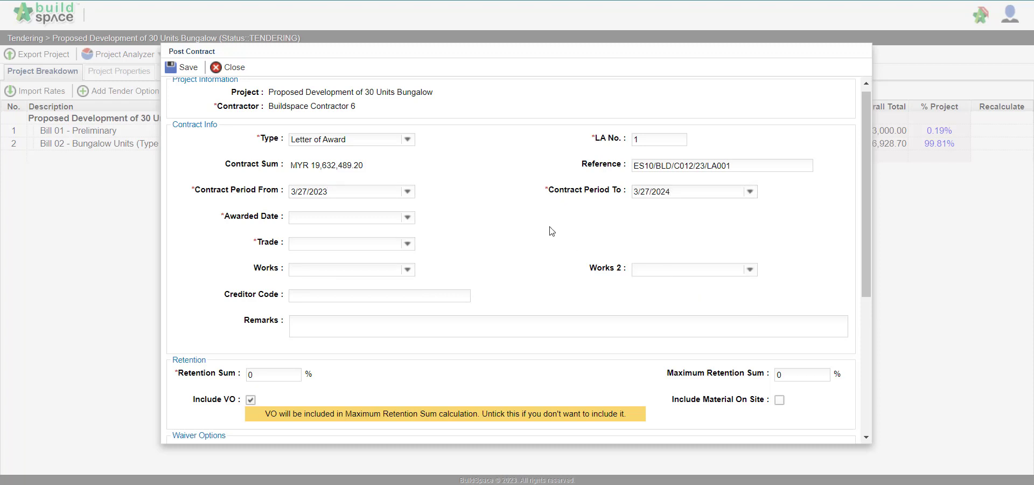
Step: Set the awarded date to 3/20/2023 and the trade to Main Contractor
click(408, 218)
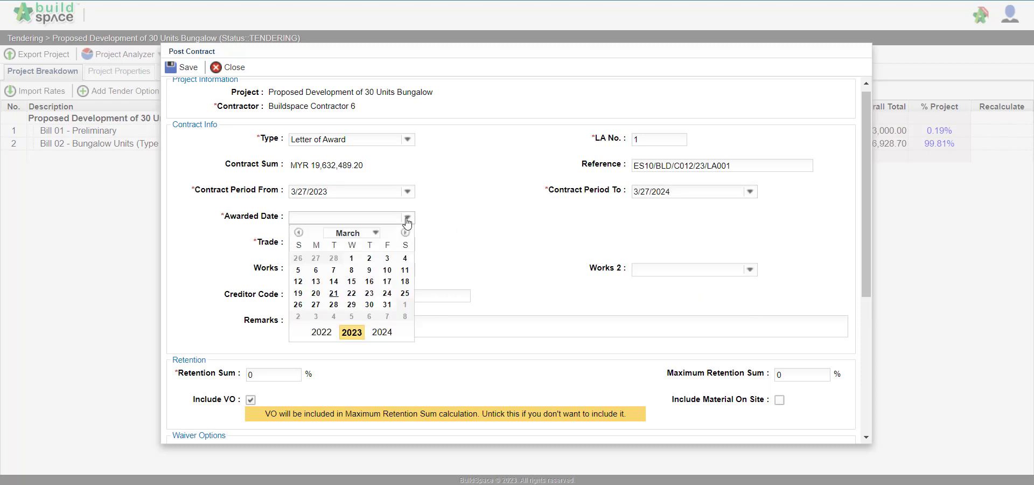
click(317, 292)
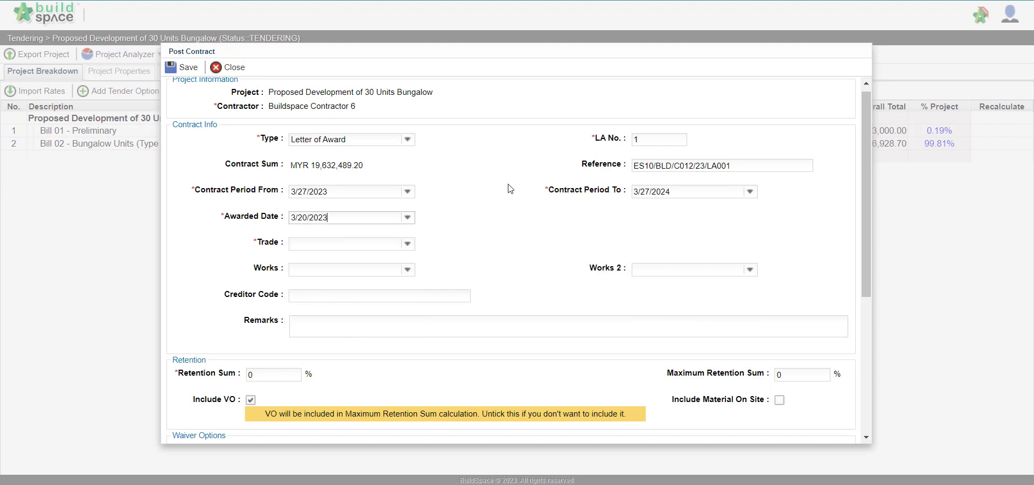
click(405, 246)
text(main )
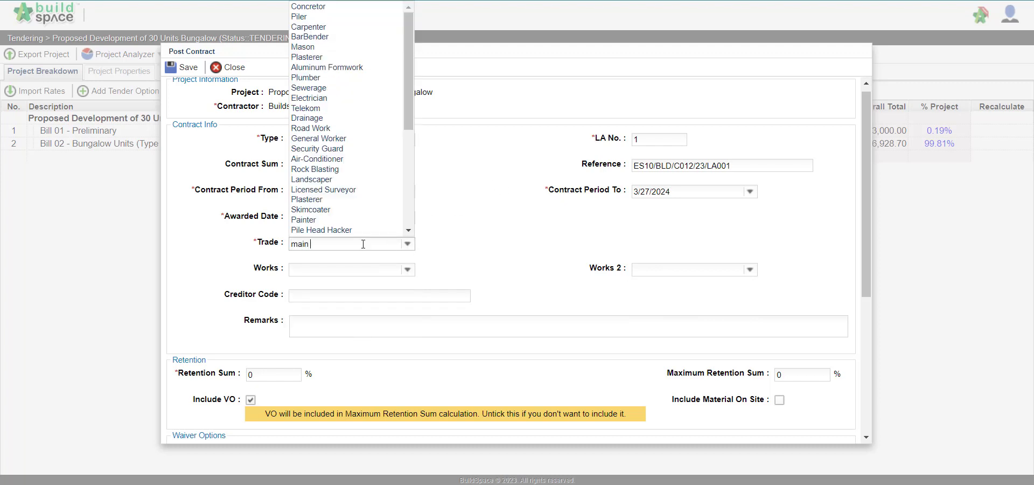
text(contractor)
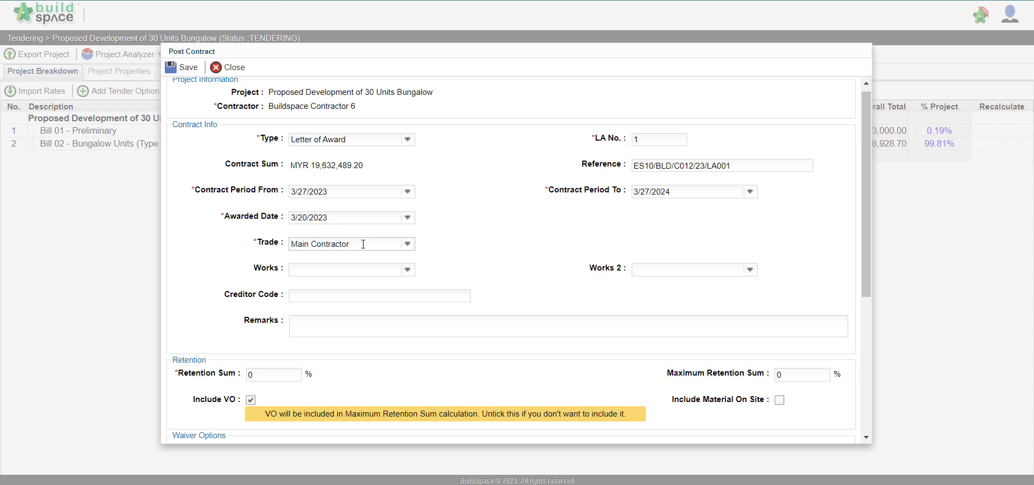
Step: Set the retention sum to 10% and the maximum retention sum to 5%
drag(371, 168, 285, 181)
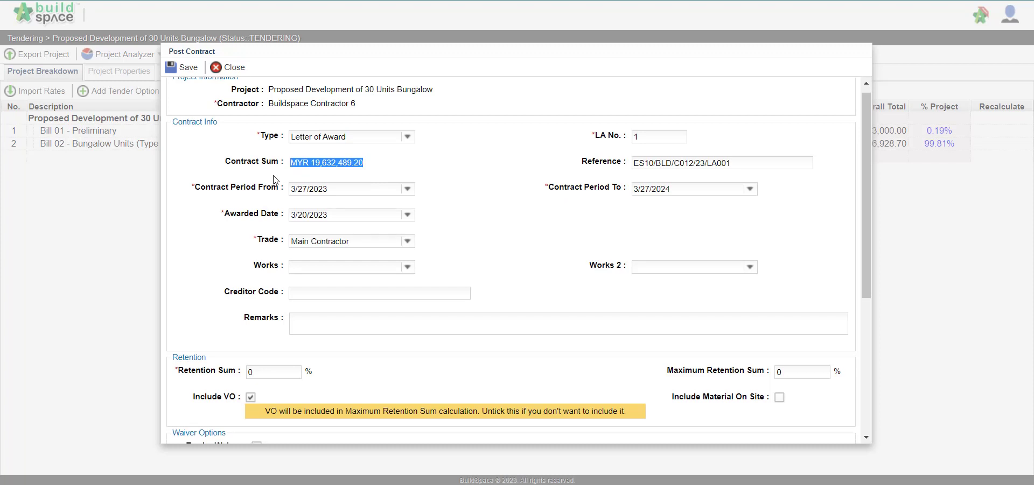
scroll(275, 179, down, 3)
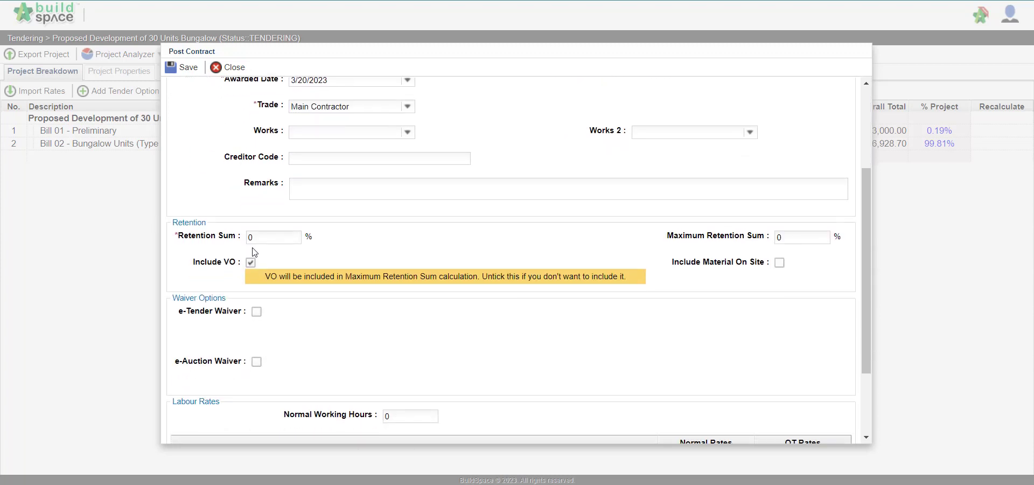
click(268, 241)
drag(268, 242, 236, 239)
text(10)
click(669, 241)
drag(829, 236, 718, 225)
text(5)
Step: Turn the retention's Include VO option off and back on
click(251, 262)
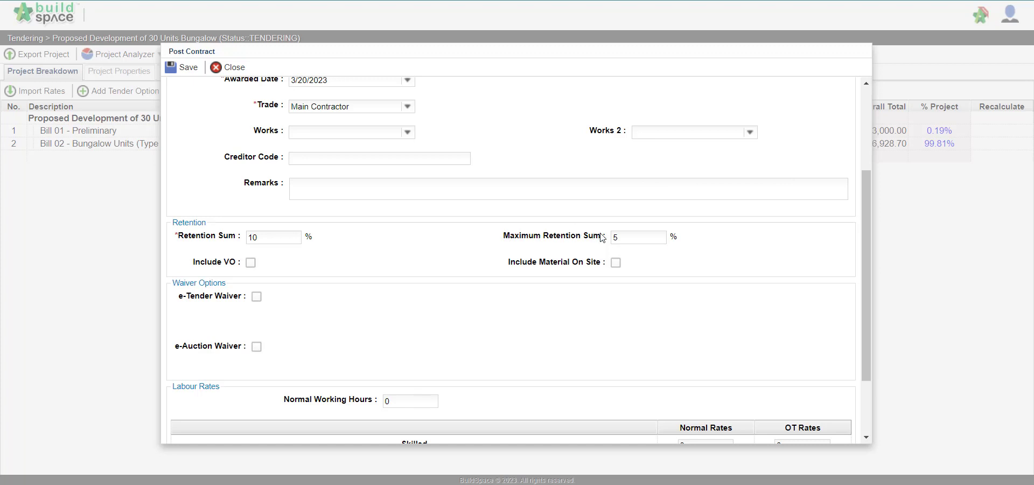
scroll(603, 237, up, 1)
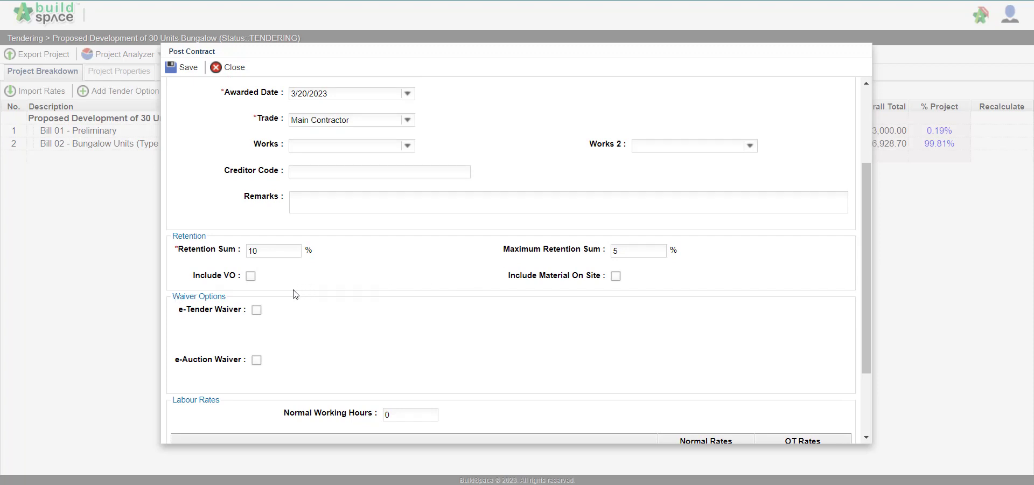
click(251, 277)
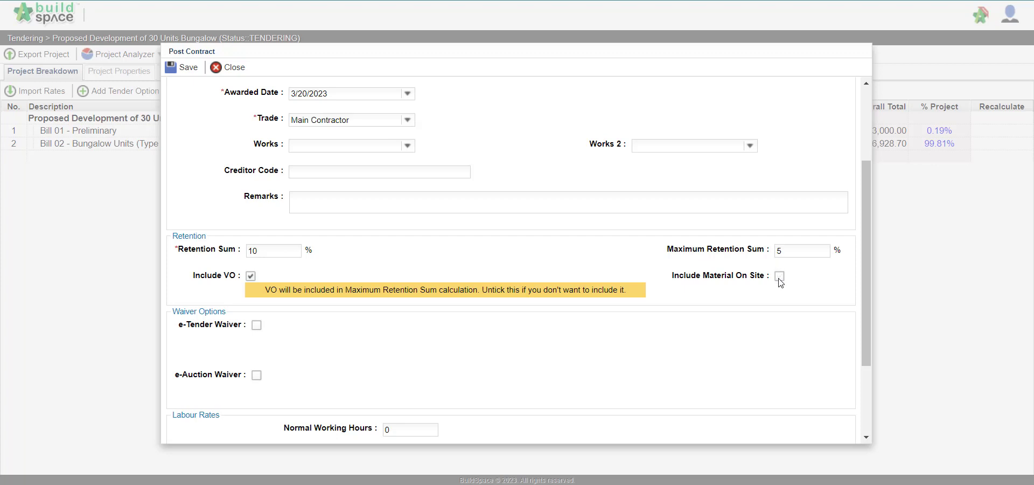
Step: Review the waiver options and labour rates, and save the post contract details
scroll(272, 371, down, 2)
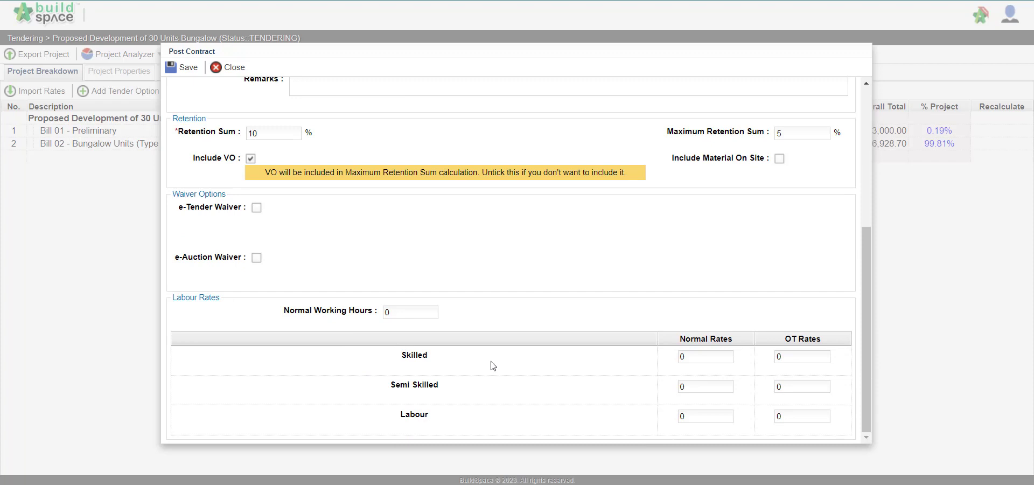
scroll(265, 233, up, 4)
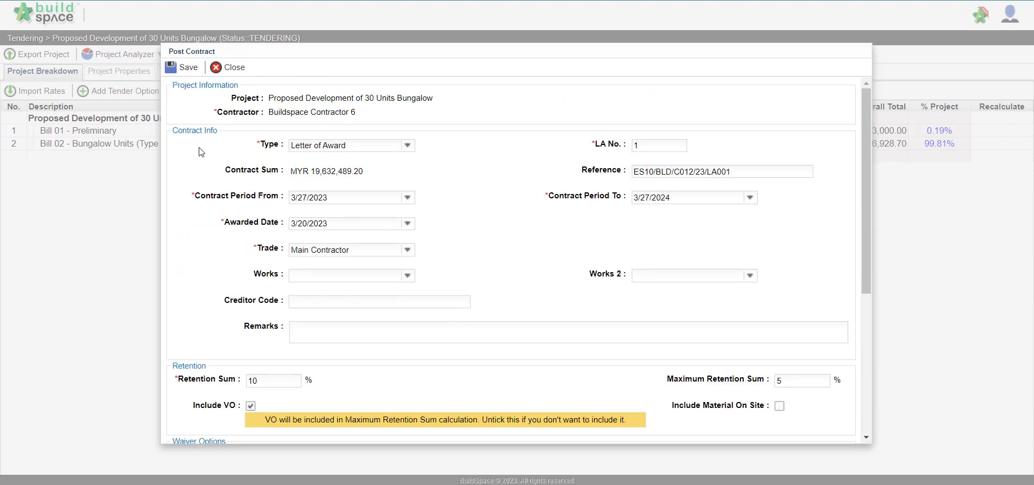
click(170, 74)
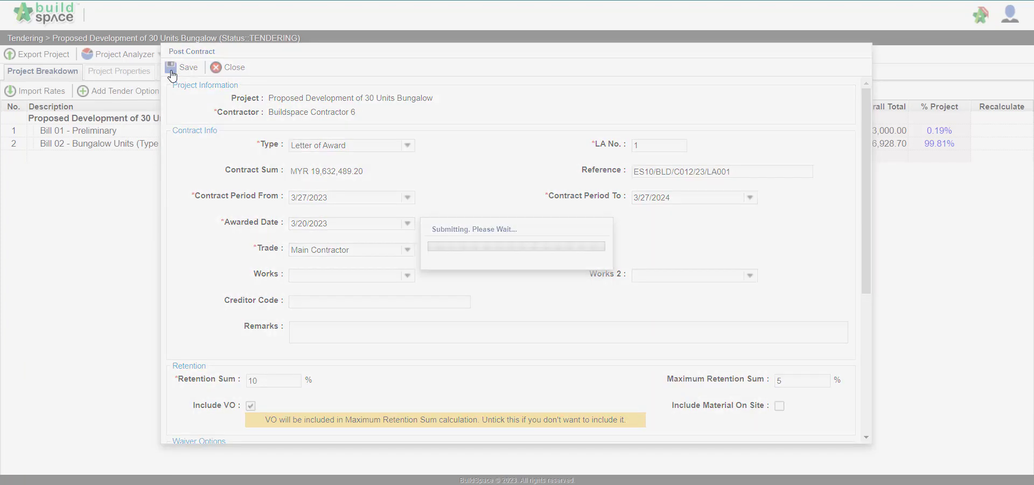